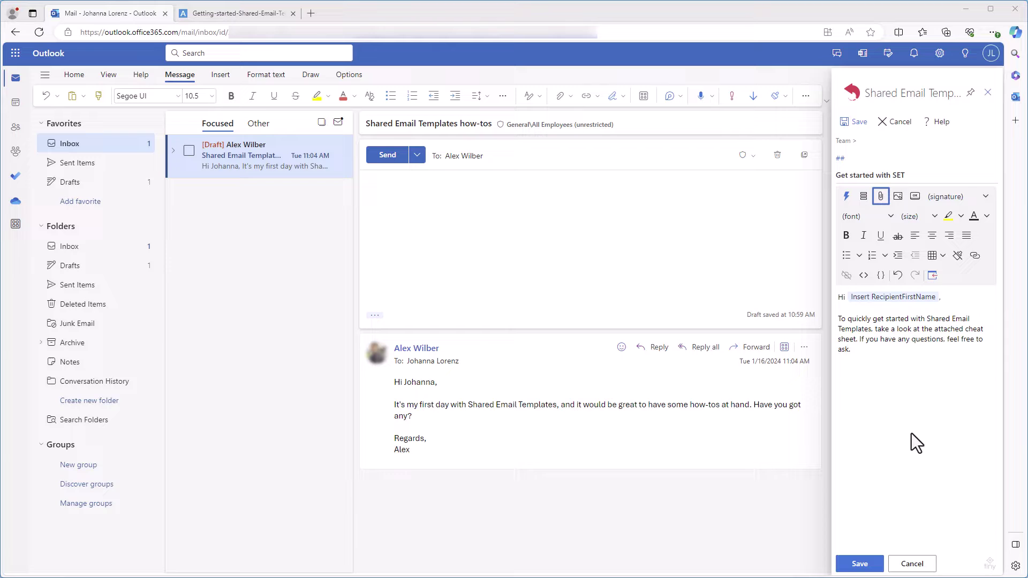
Copy the cheat sheet PDF's address from the other tab and attach it to the template via Add from URL
click(881, 196)
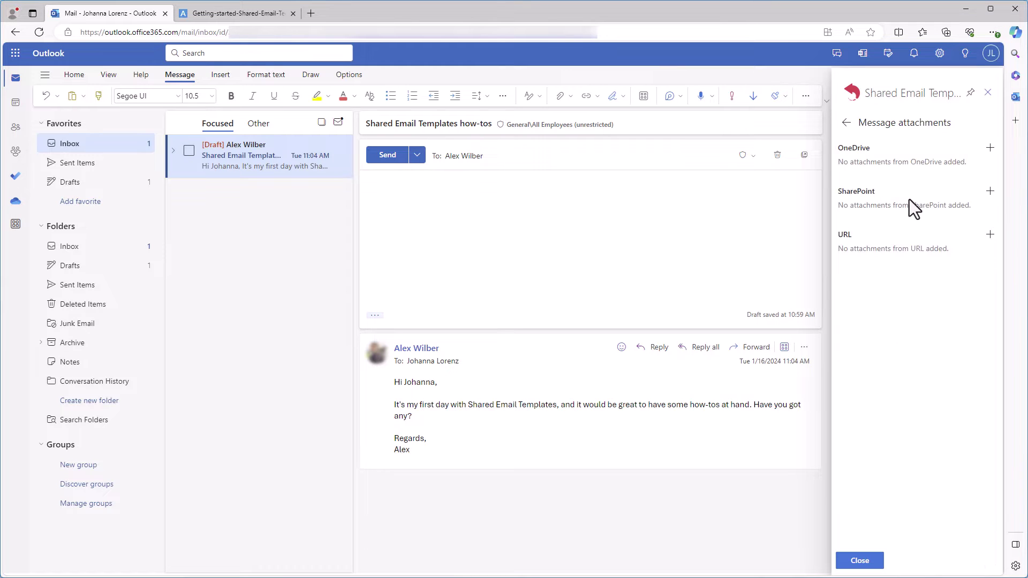
click(989, 235)
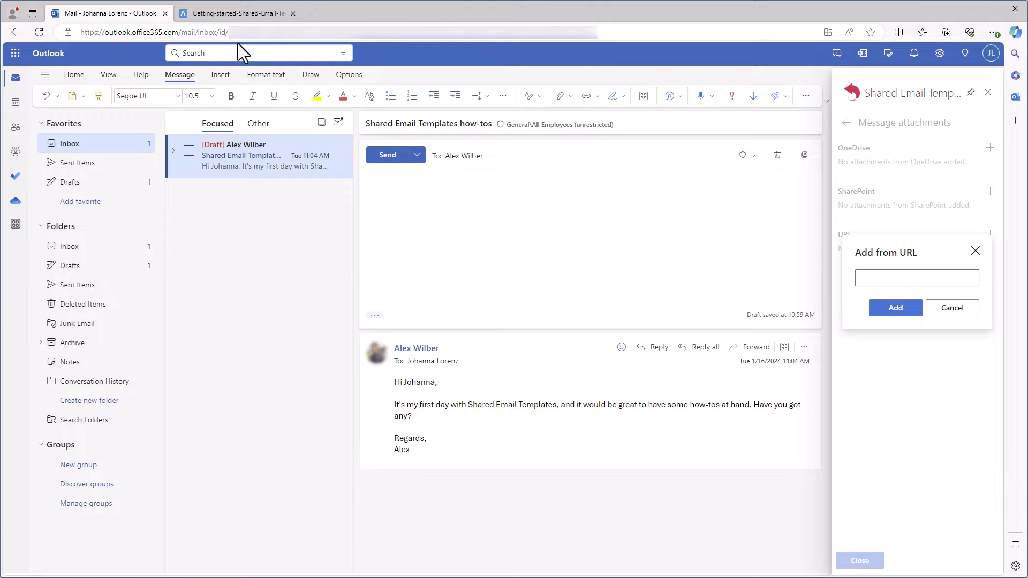
click(241, 14)
right_click(251, 30)
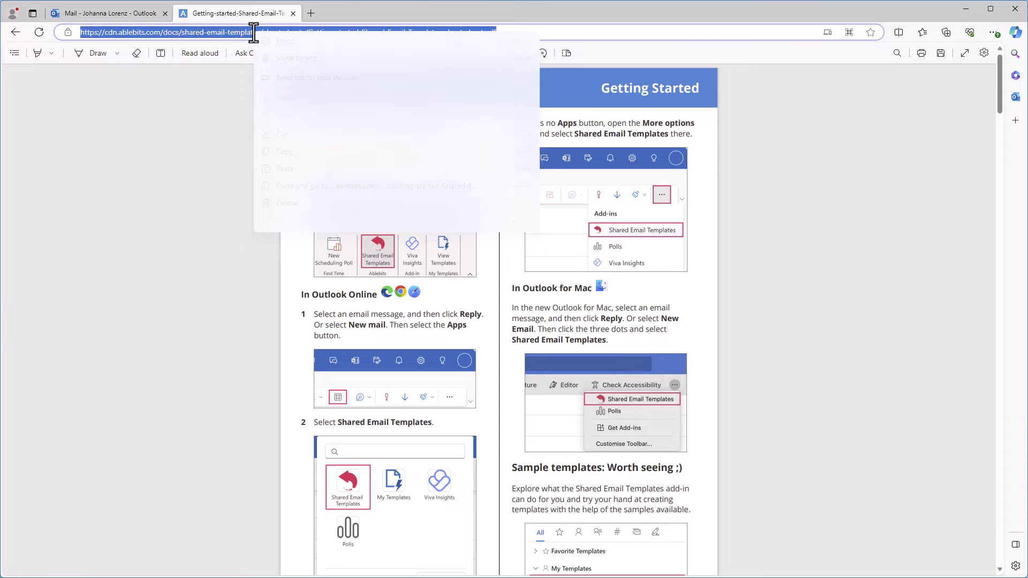
click(262, 151)
click(123, 16)
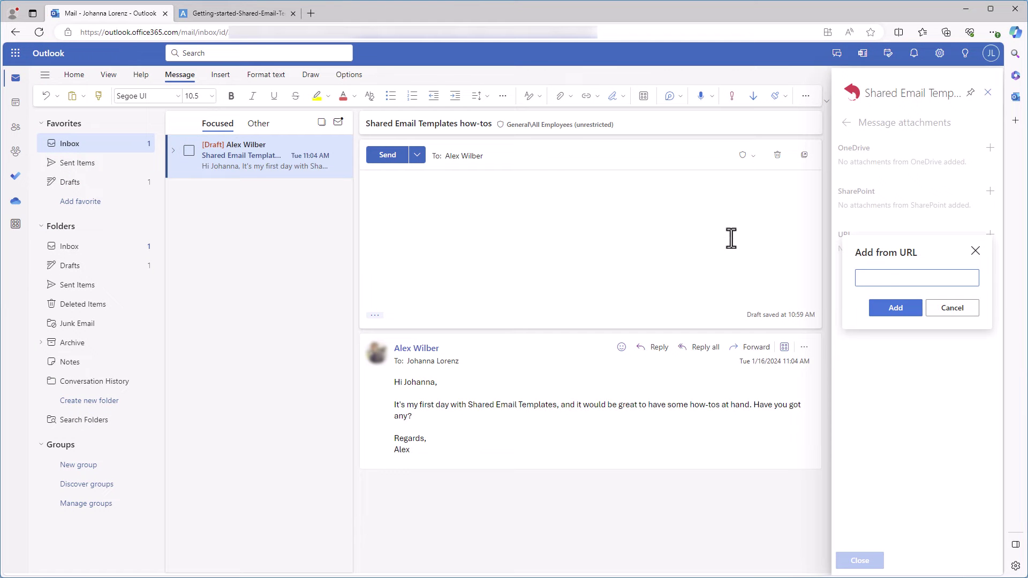
click(887, 277)
key(ctrl+v)
click(904, 315)
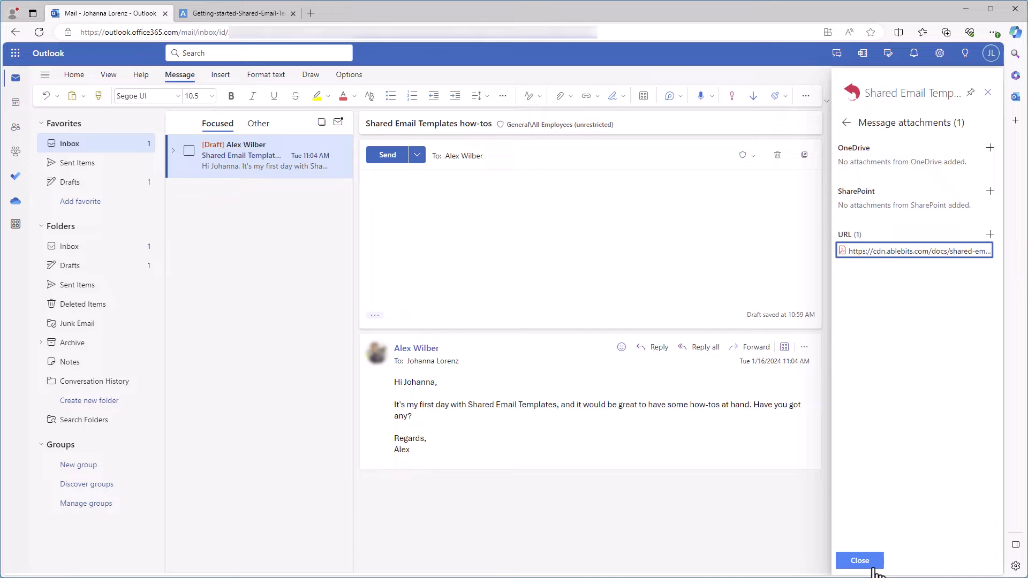
click(878, 560)
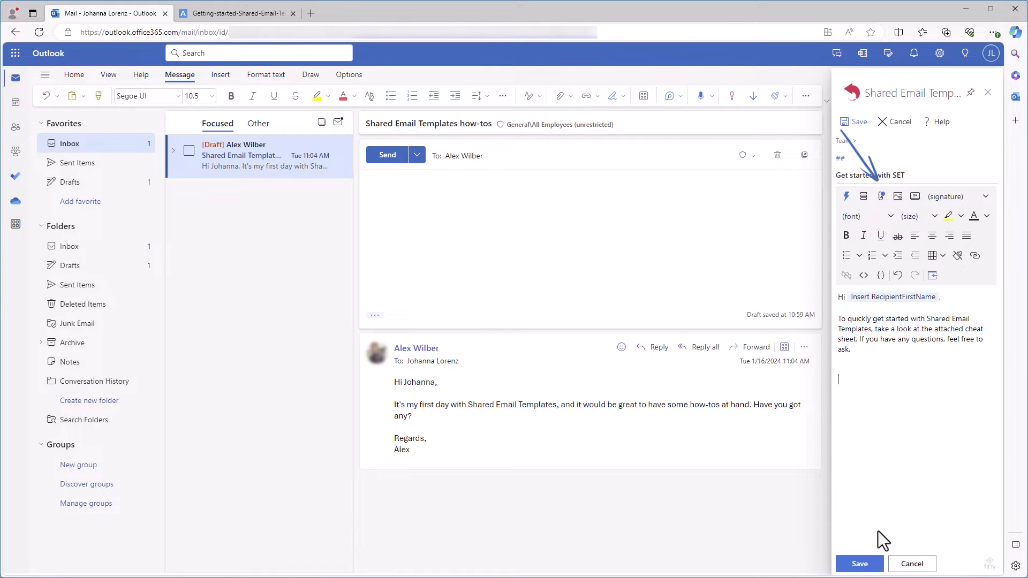
Save the 'Get started with SET' template and insert it into the reply
click(874, 563)
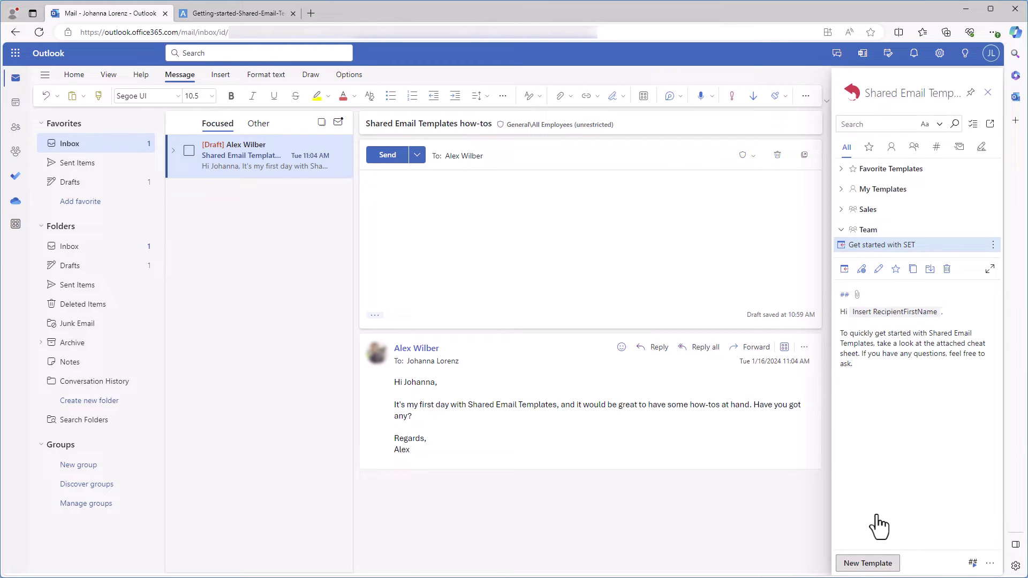
click(841, 245)
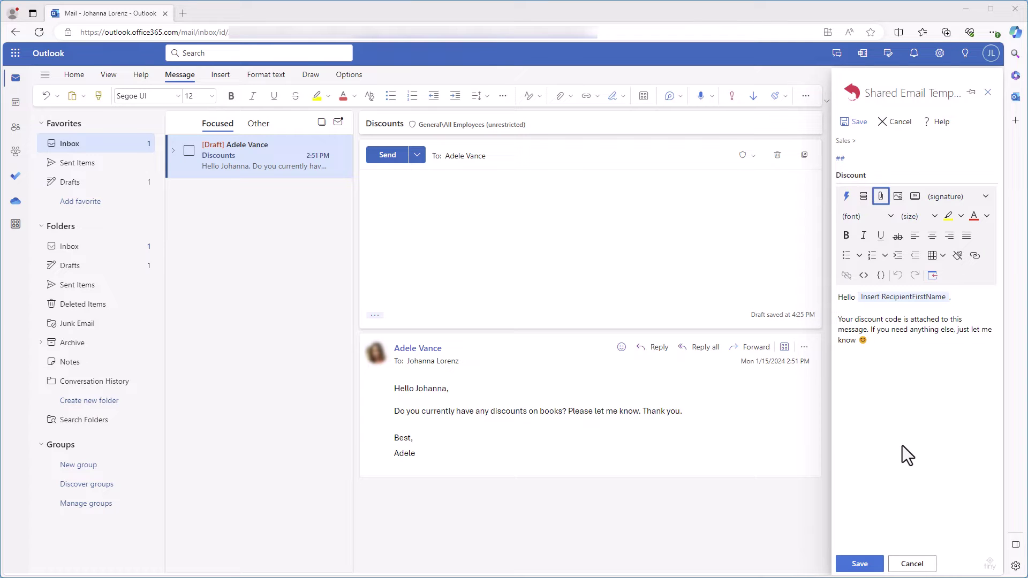
Attach Discount code.pdf from OneDrive's Shared > Seasonal sale folder to the Discount template
click(880, 196)
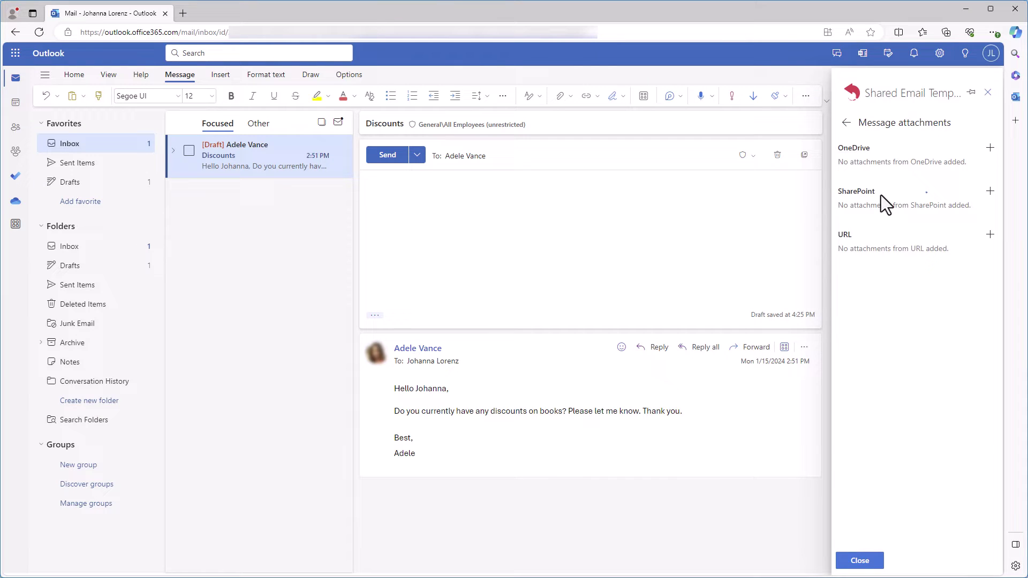
click(990, 148)
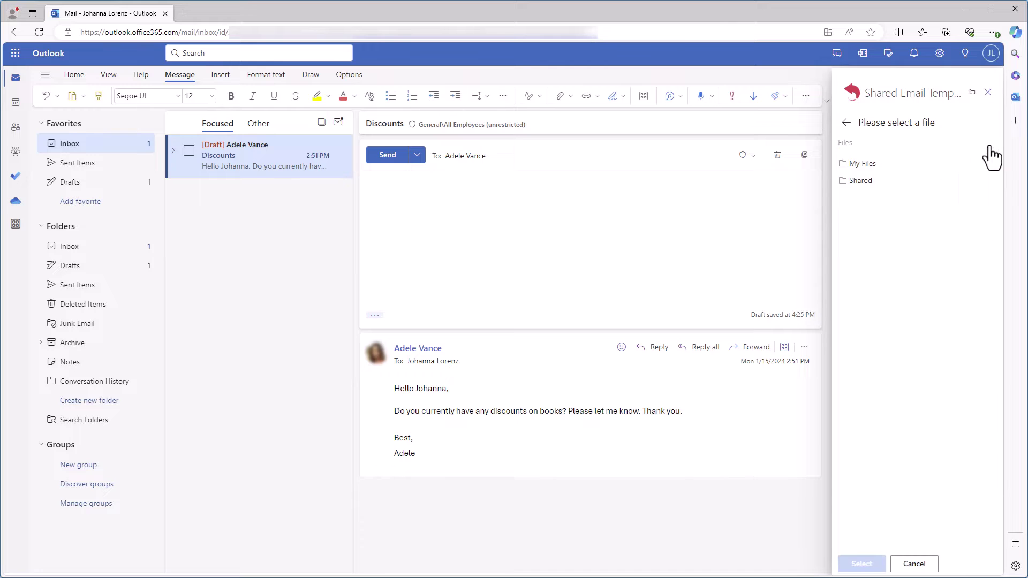
click(956, 182)
double_click(946, 185)
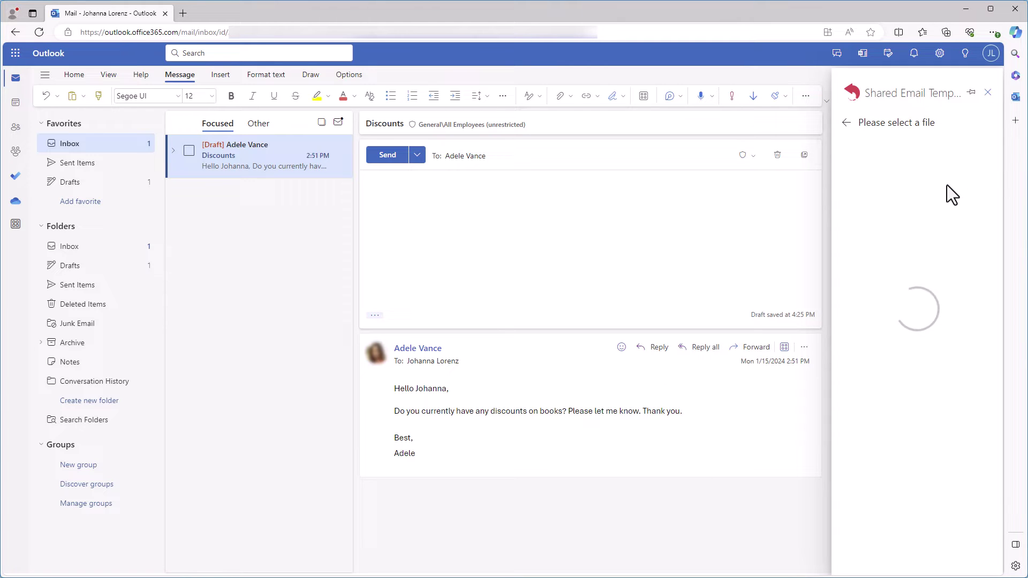
click(945, 196)
double_click(945, 195)
click(945, 182)
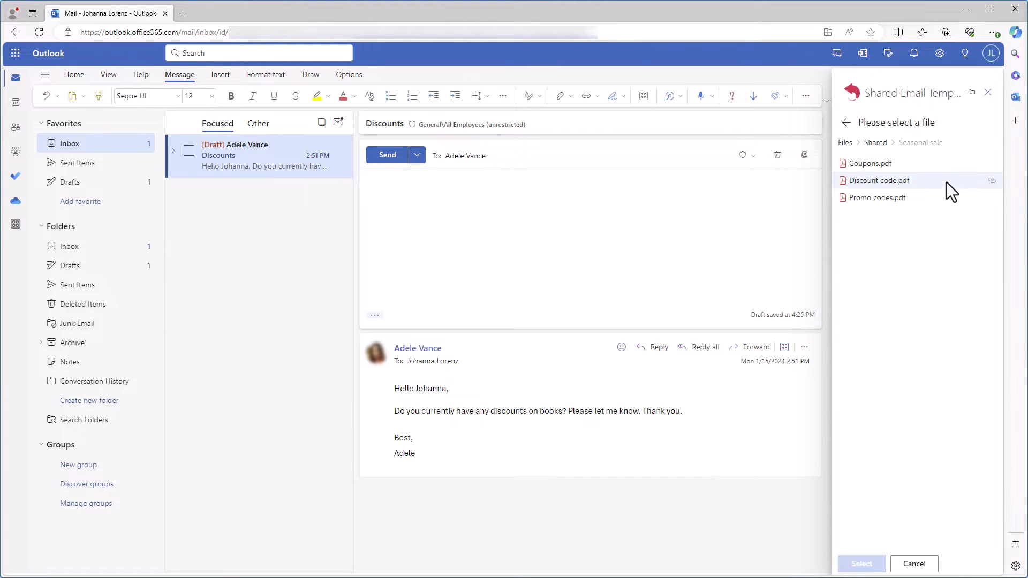
click(862, 564)
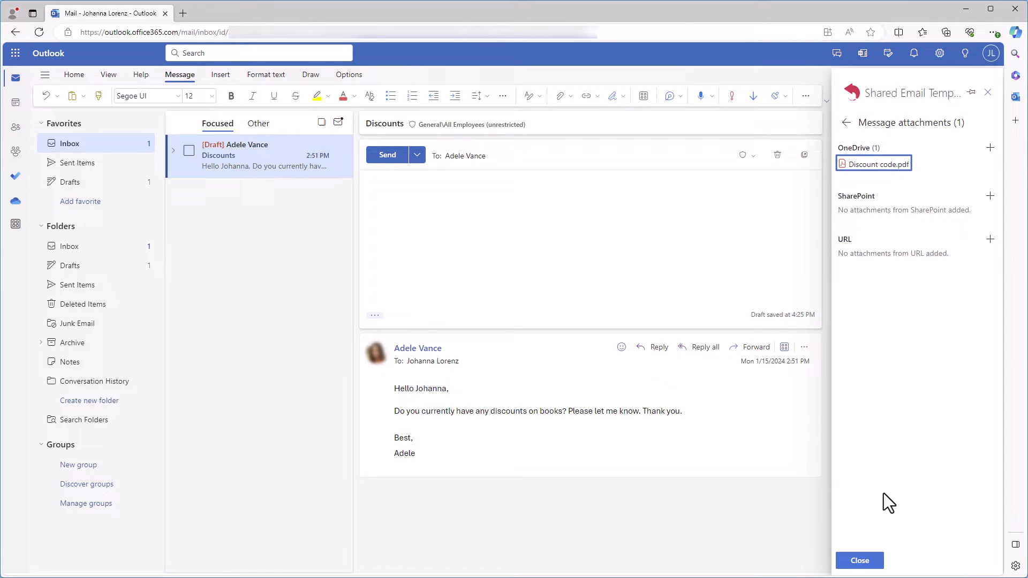
click(873, 561)
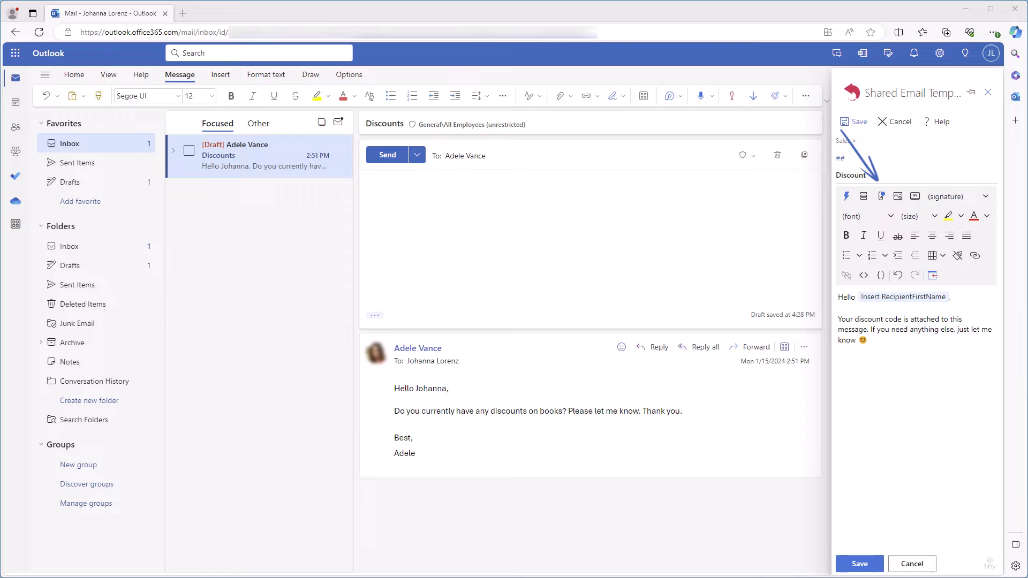
Save the Discount template and insert it into the reply draft
click(860, 564)
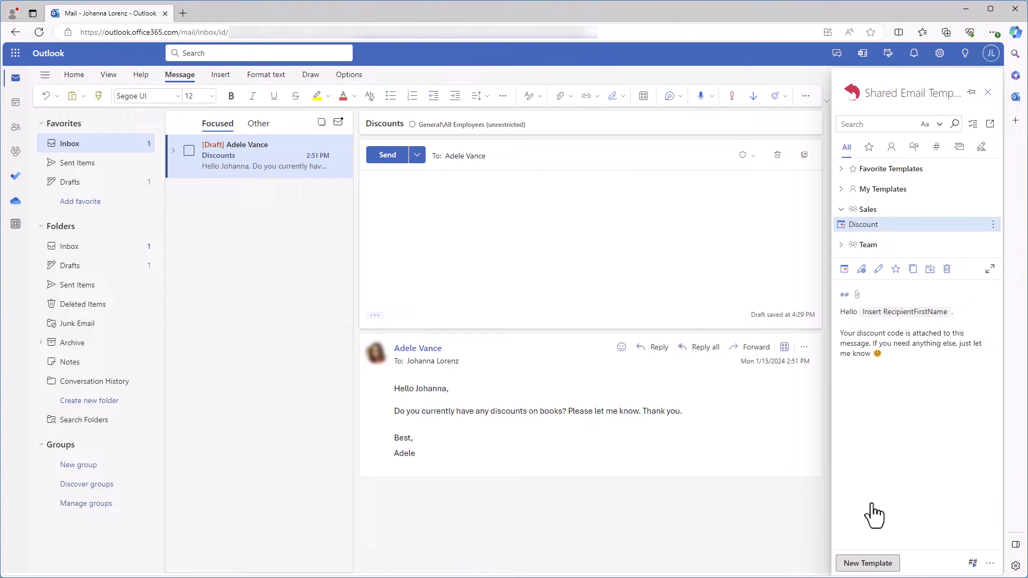
click(840, 229)
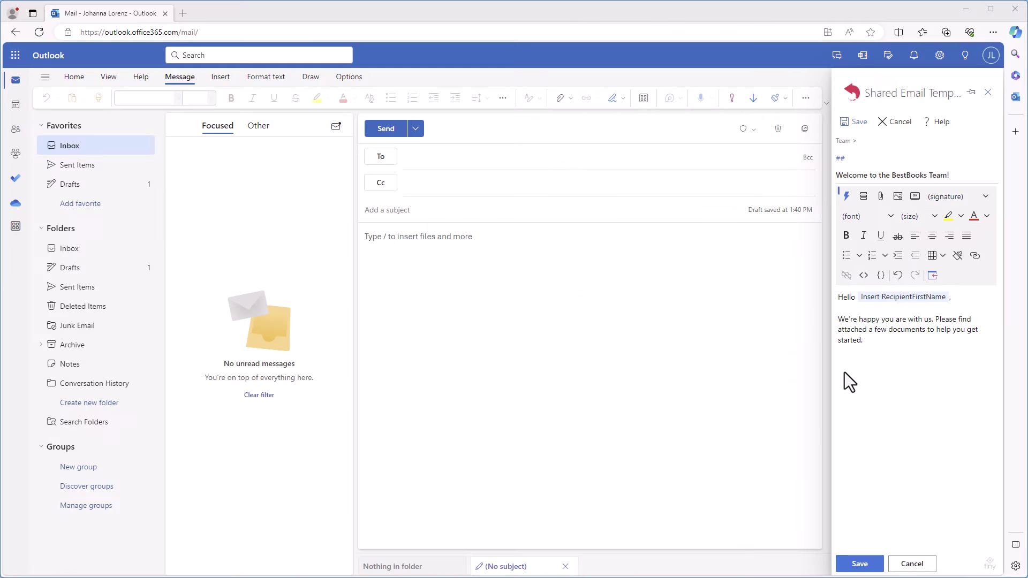
Attach the Onboarding OneDrive folder to the welcome template, save it, and insert it into the new message
click(845, 198)
click(973, 562)
scroll(985, 489, down, 3)
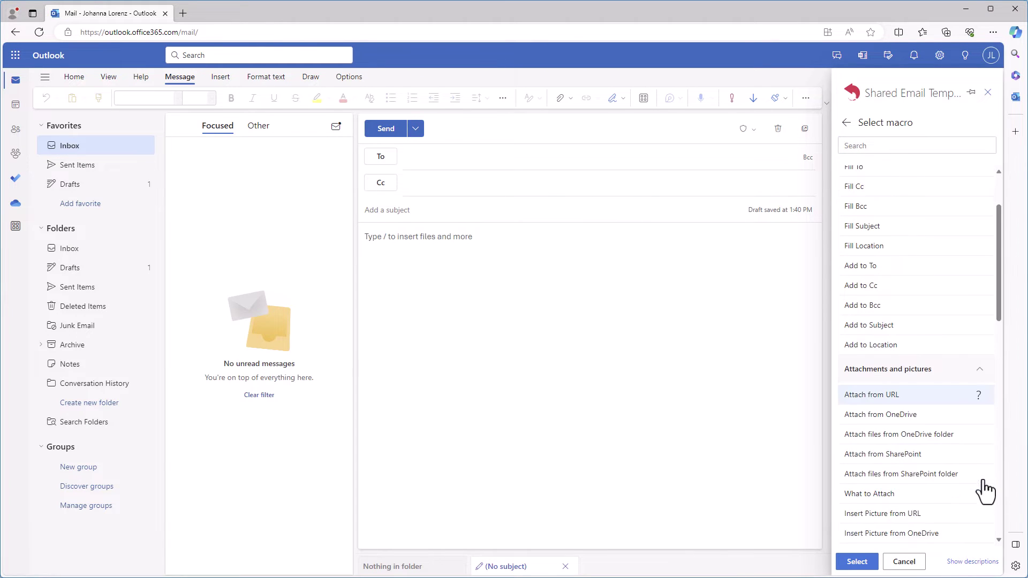
double_click(947, 413)
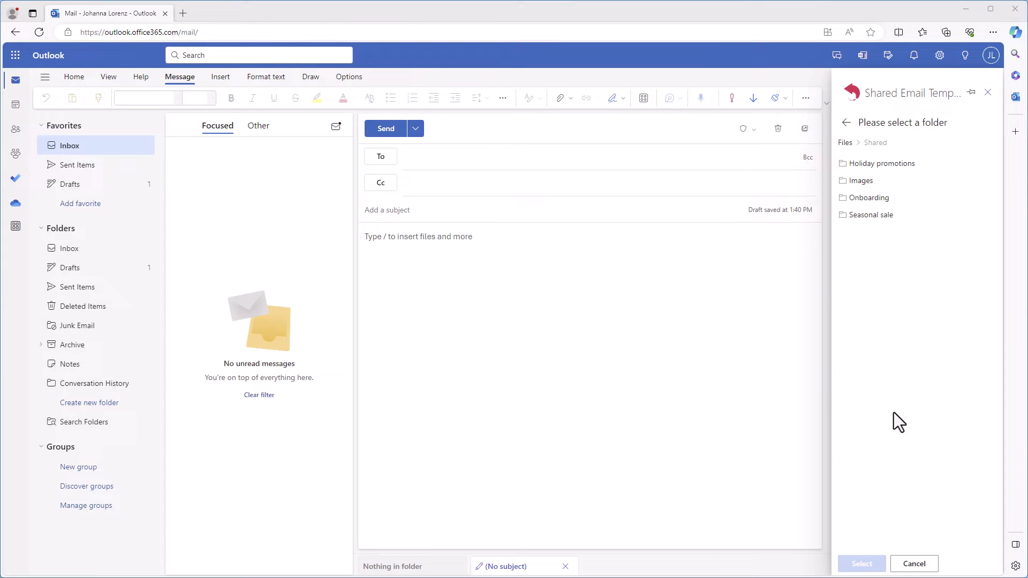
click(895, 197)
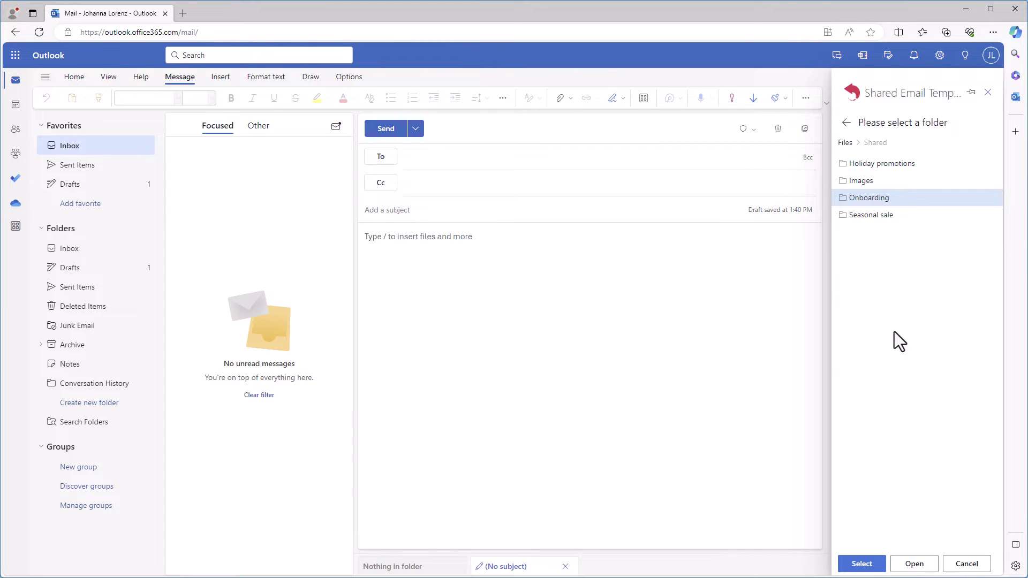
click(861, 563)
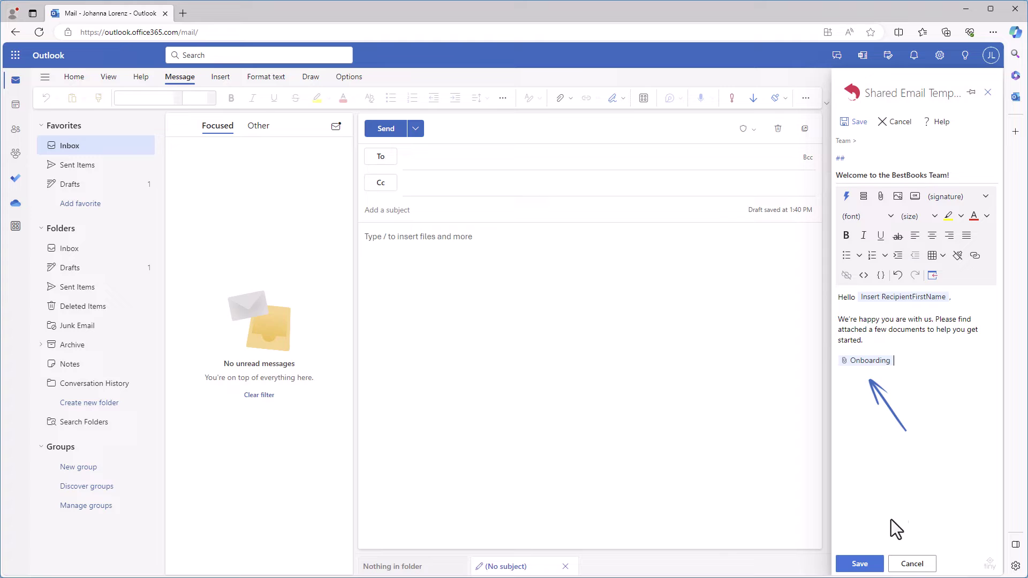
click(860, 564)
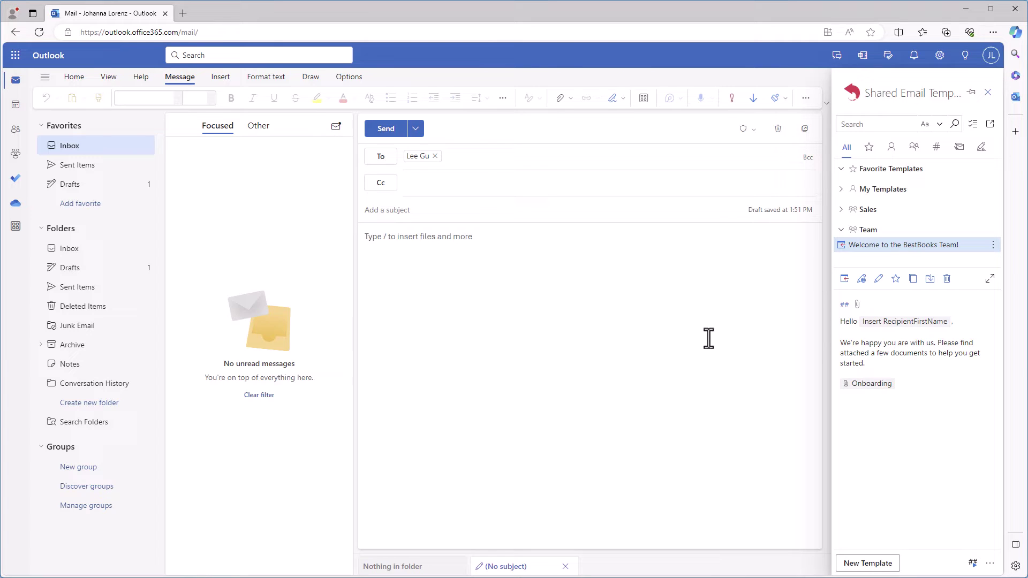
click(842, 246)
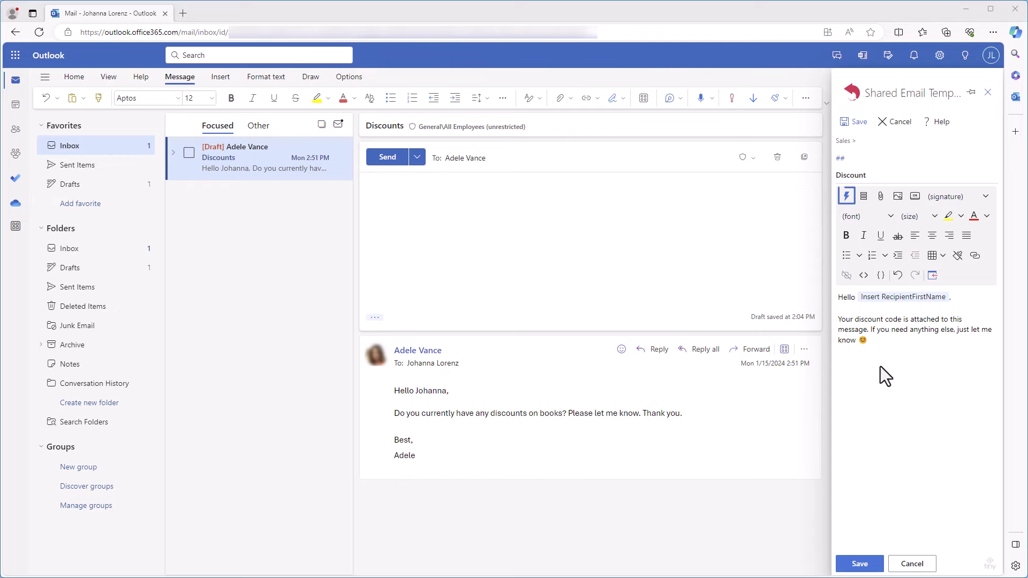
Add a required What to Attach field named 'Select a discount code to attach' to the Discount template
click(848, 196)
text(w)
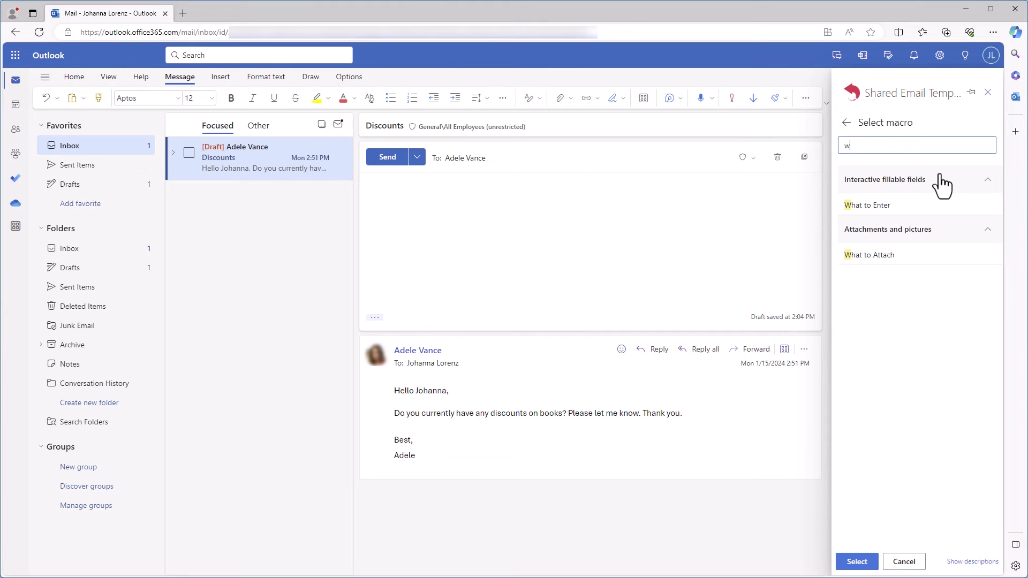
text(hat to)
click(929, 256)
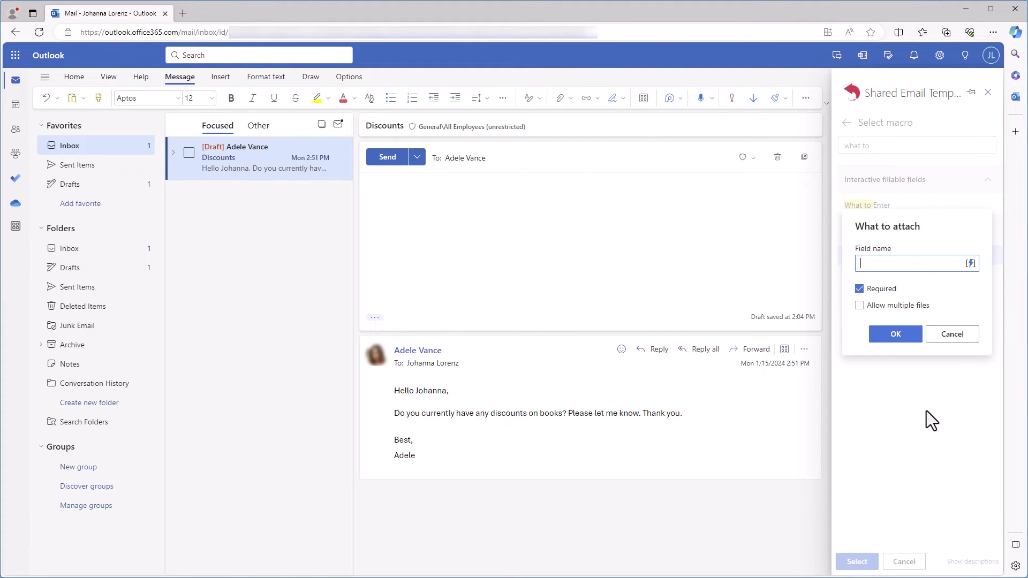
text(Select a discount code to attach)
key(Tab)
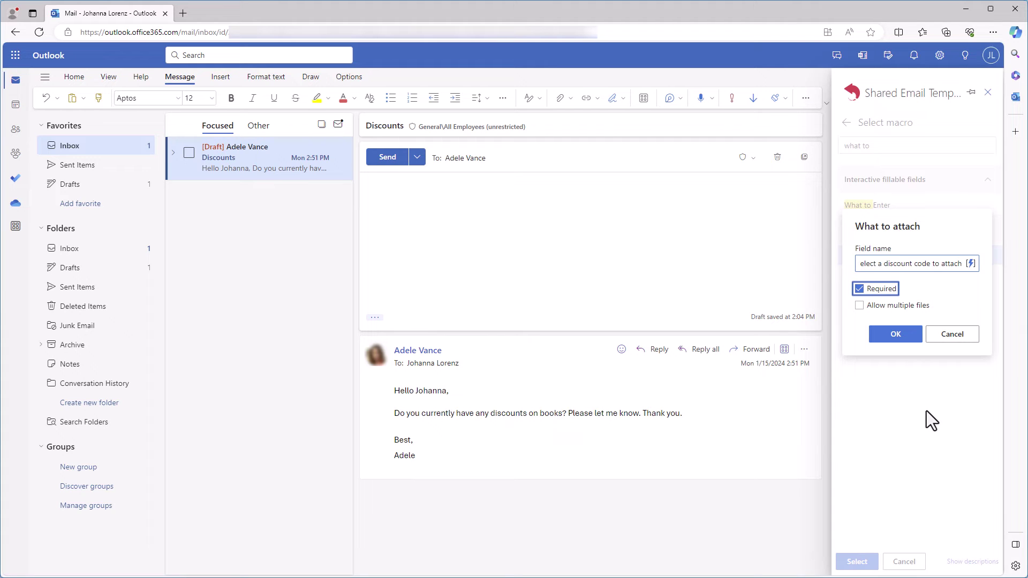
click(926, 410)
click(900, 336)
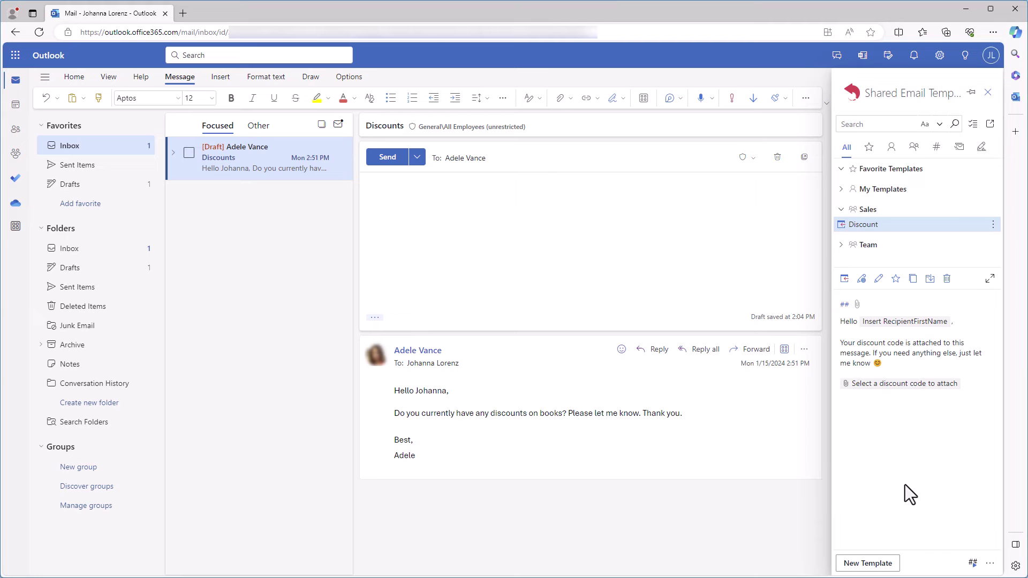
Insert the Discount template into the reply, choosing Discount code 1.pdf for its attachment field
click(840, 220)
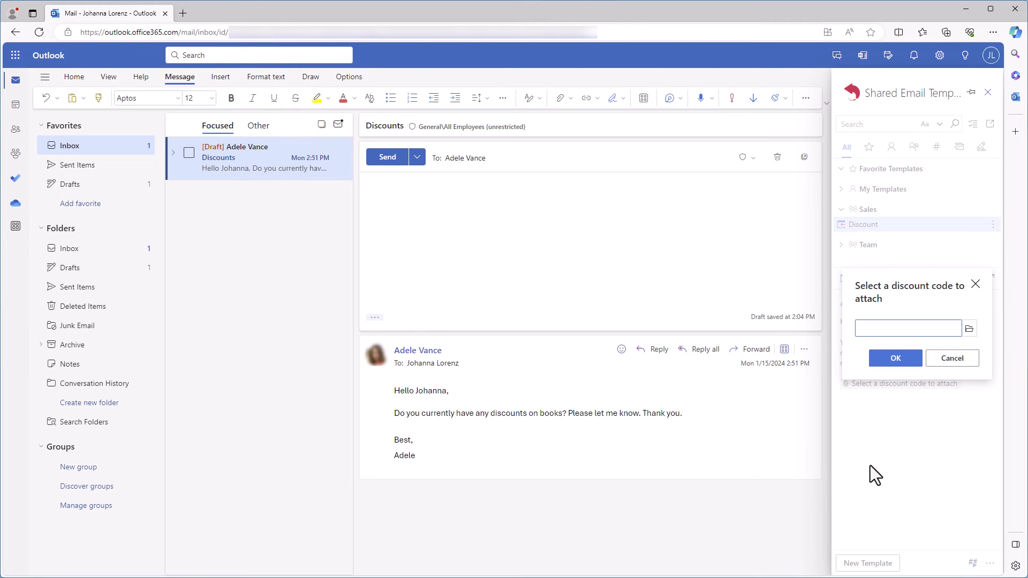
click(968, 328)
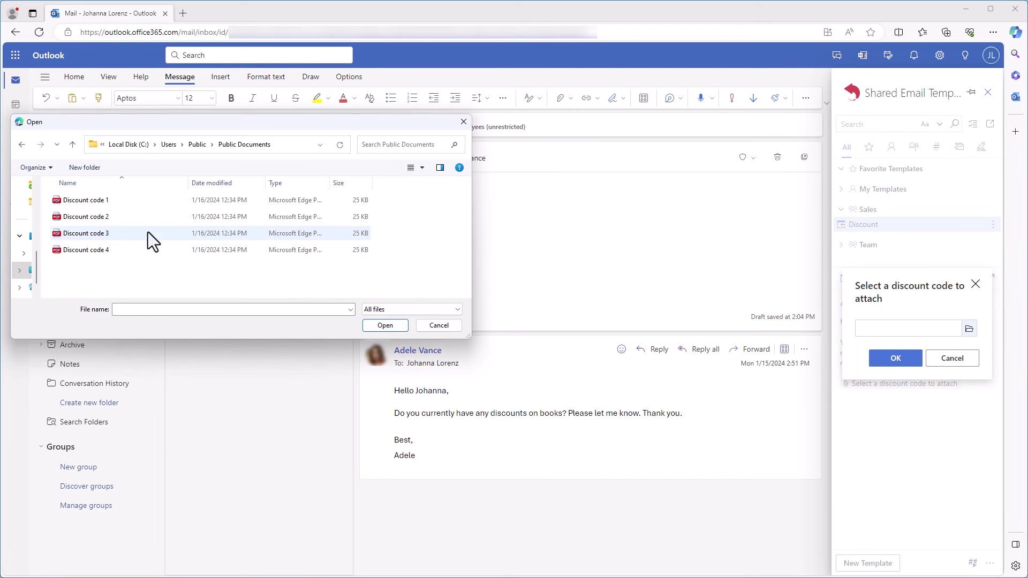
click(137, 200)
click(386, 326)
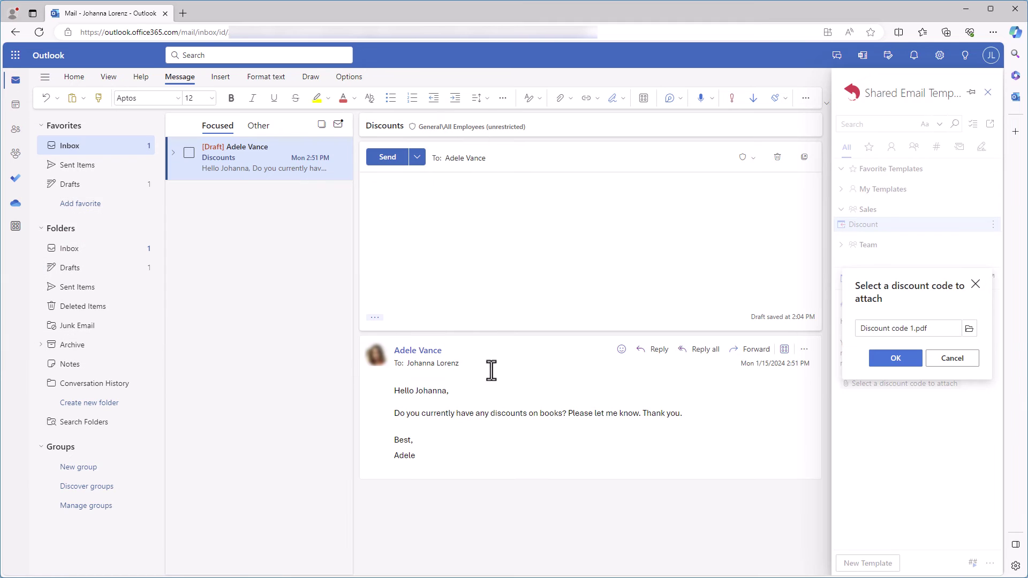
click(895, 358)
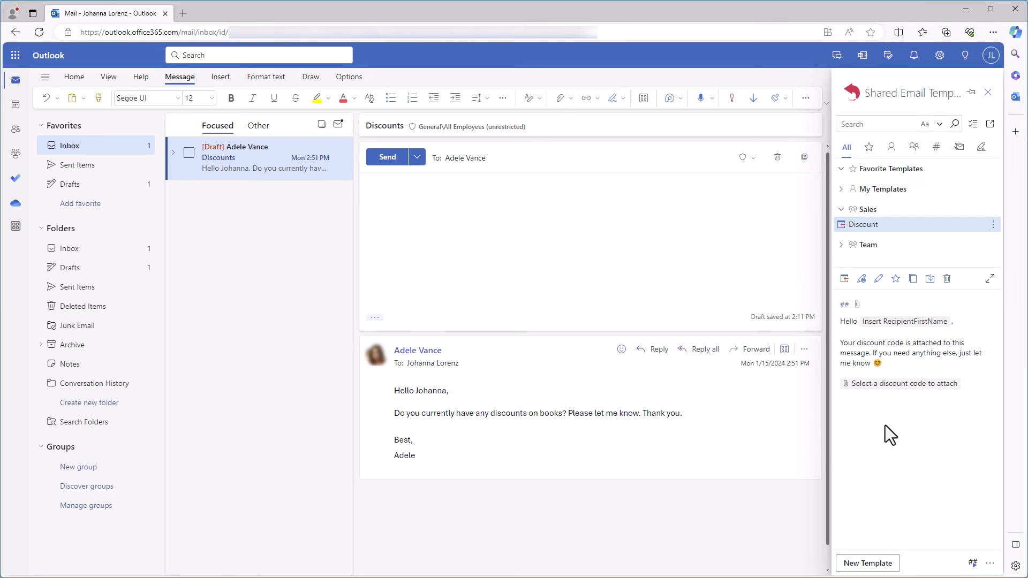
Enable Allow multiple files on the Discount template's attachment field and save the template
click(877, 279)
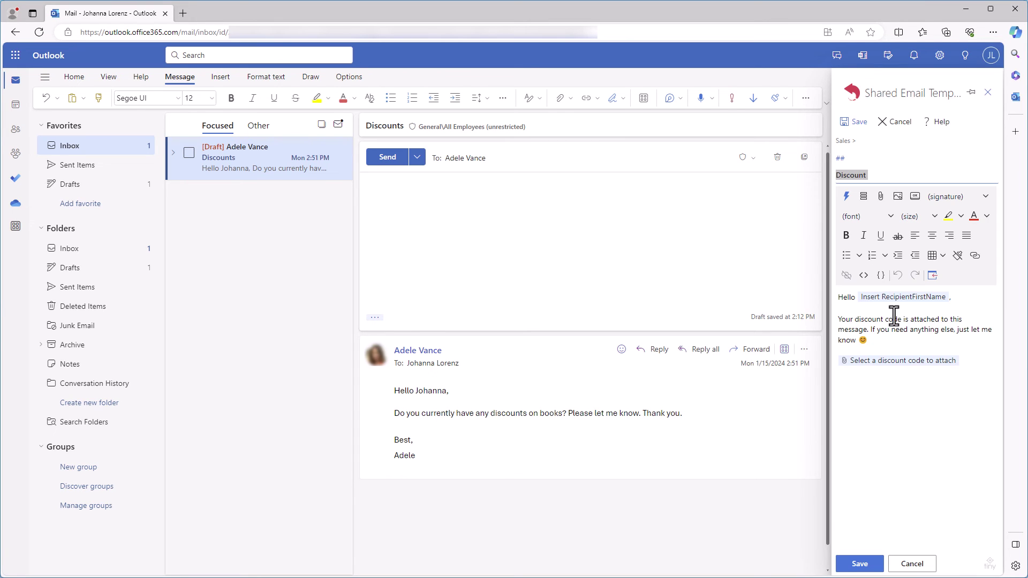
click(898, 363)
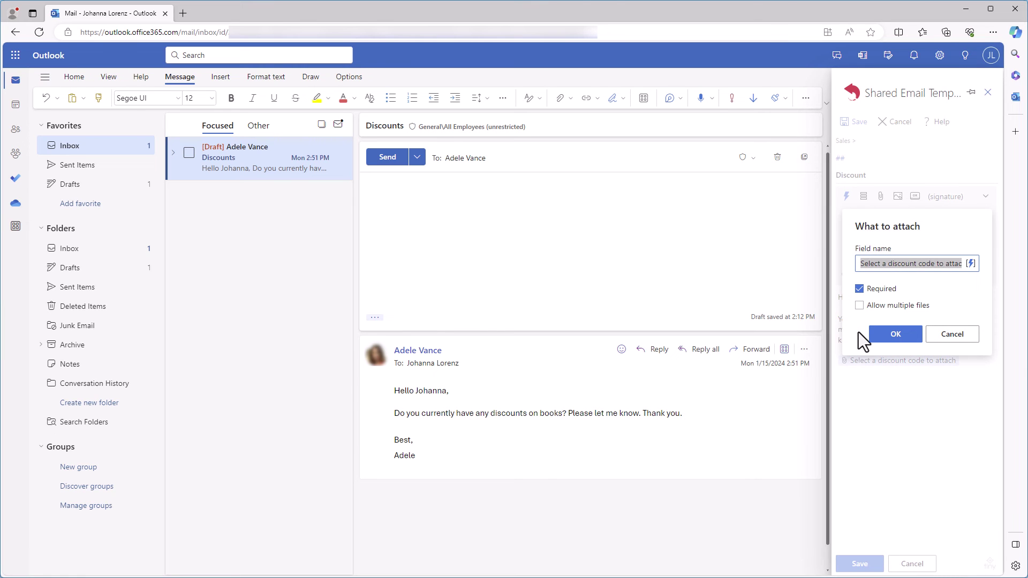
click(860, 305)
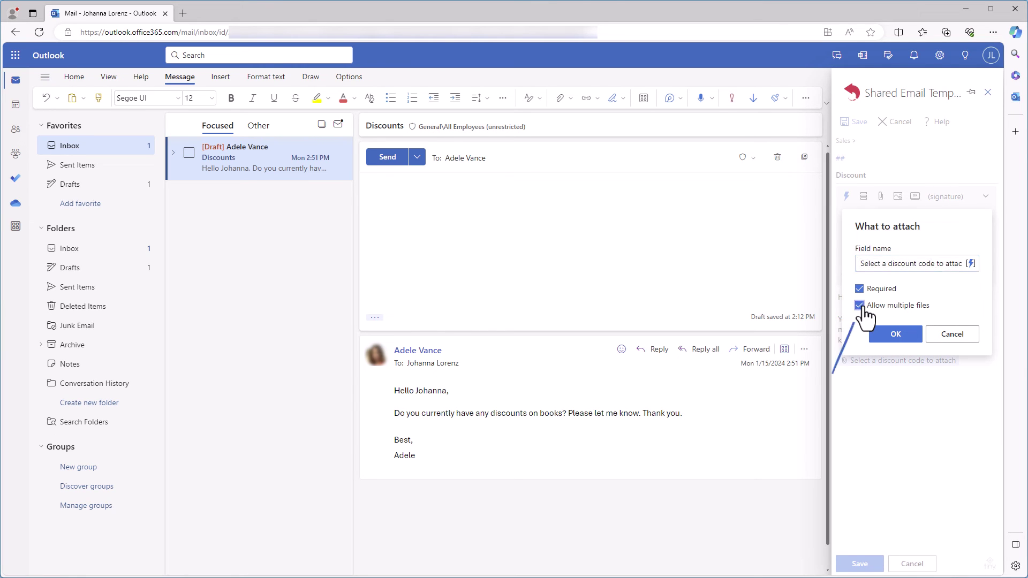
click(882, 343)
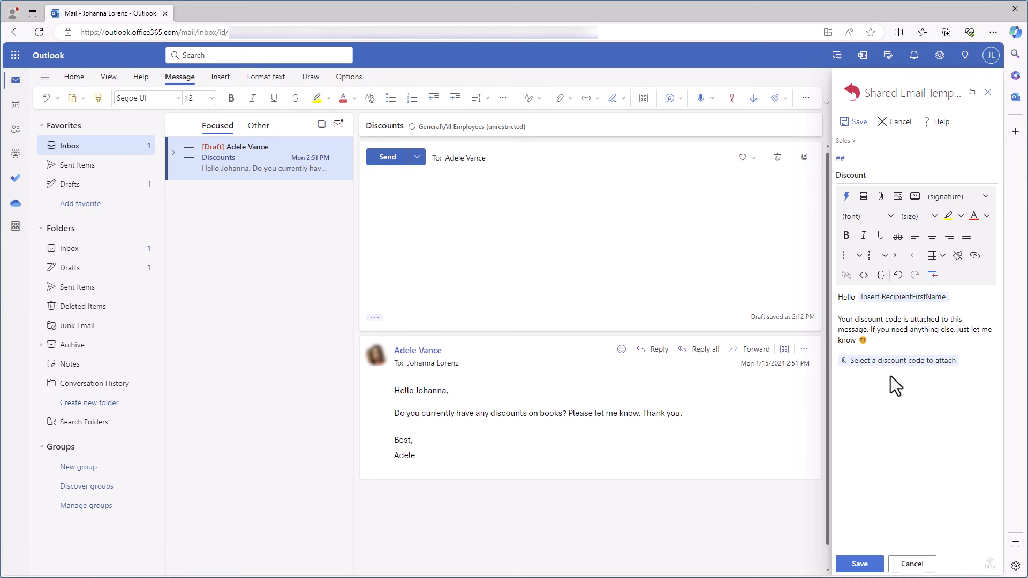
click(872, 563)
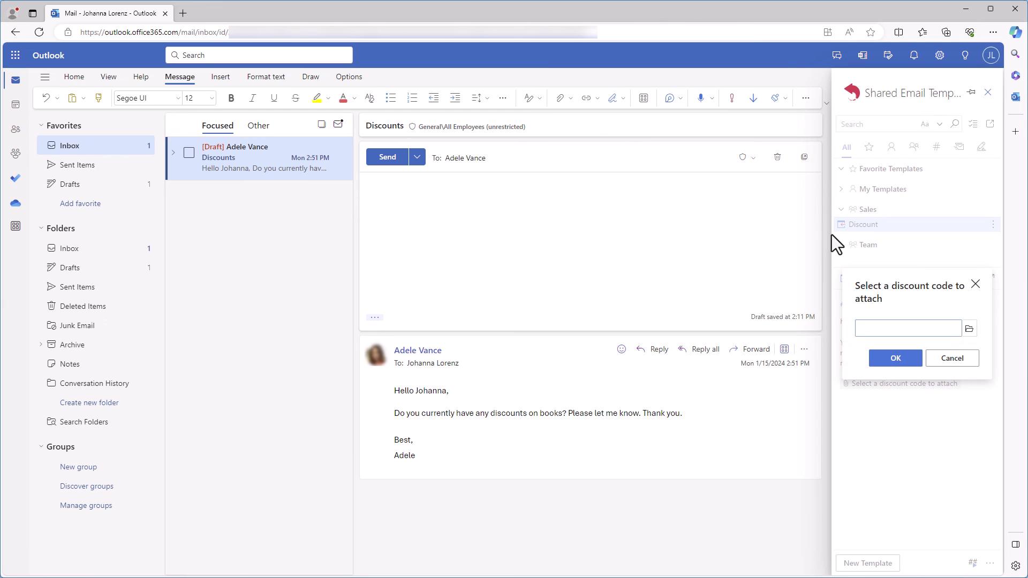
Select Discount code 1 and Discount code 2 together and insert the Discount template with both attached
click(968, 328)
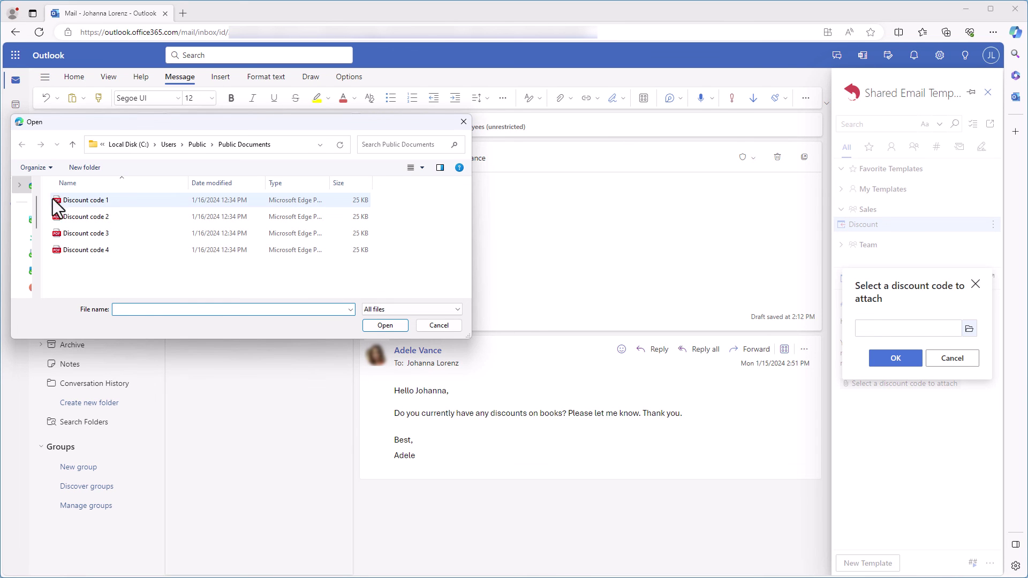
click(59, 203)
shift+click(83, 216)
click(396, 325)
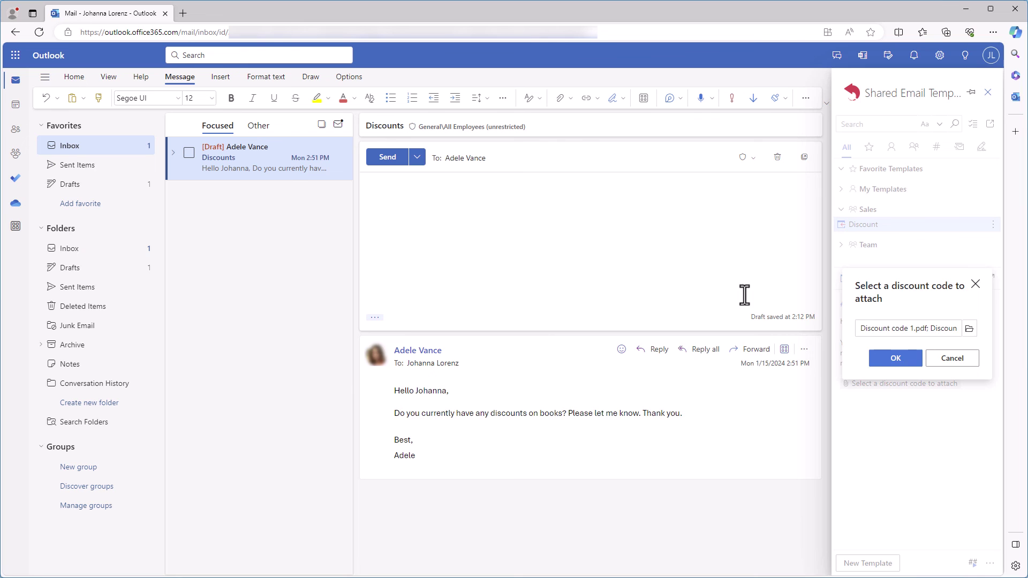
click(895, 358)
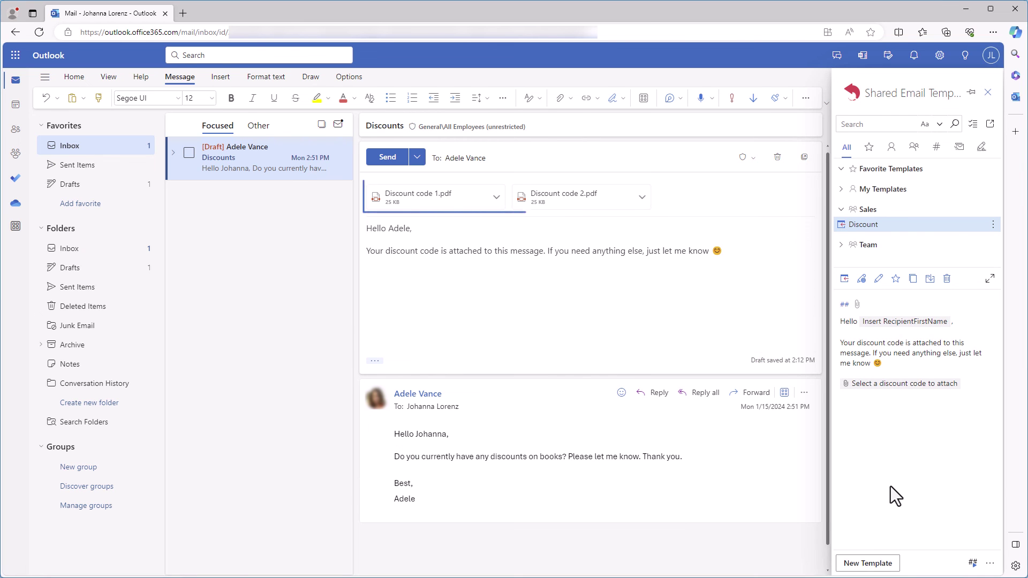